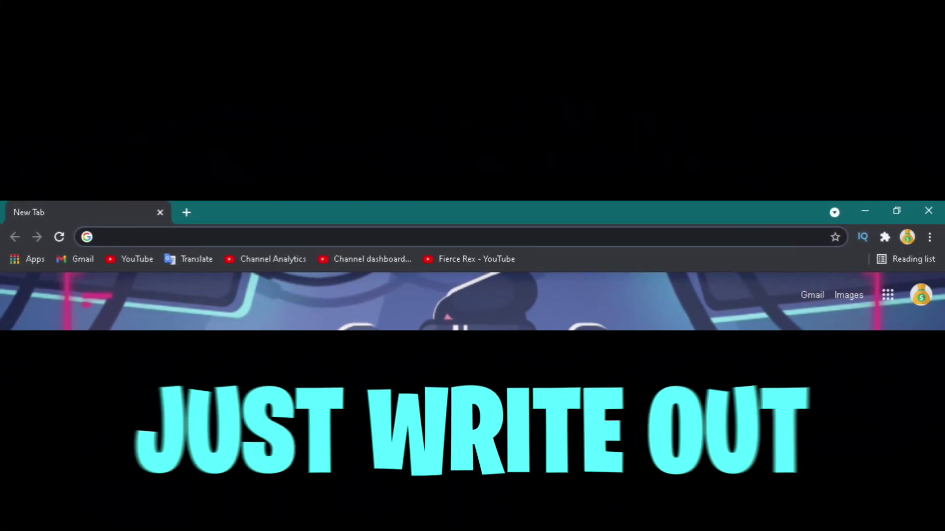
# Step: Go to playvalorant.com in Chrome
pyautogui.write('playvalorant.com')
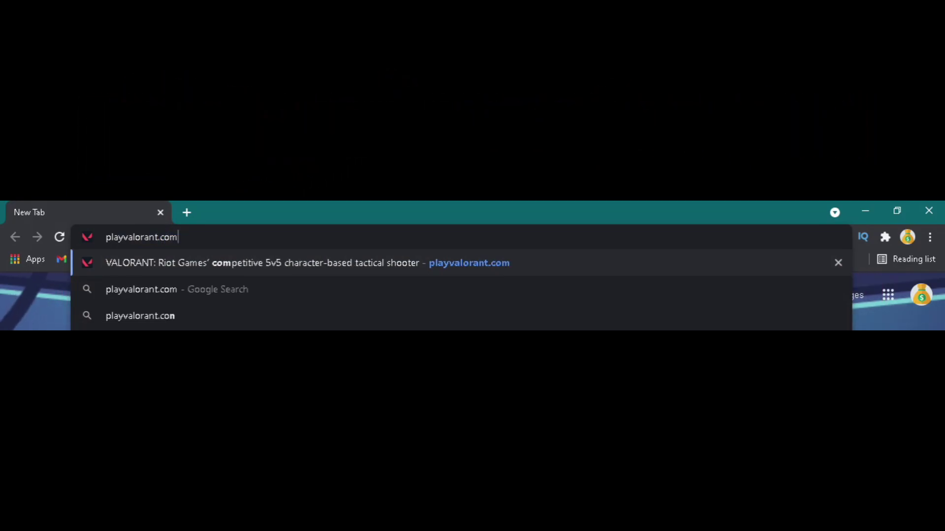
pyautogui.press('Return')
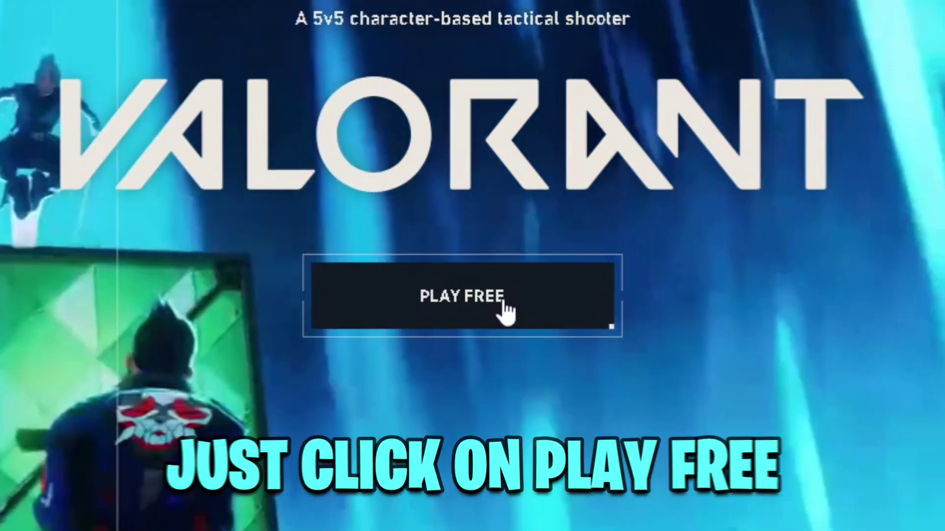
# Step: Choose Play Free, then start creating a new Riot account with Make One
pyautogui.click(506, 306)
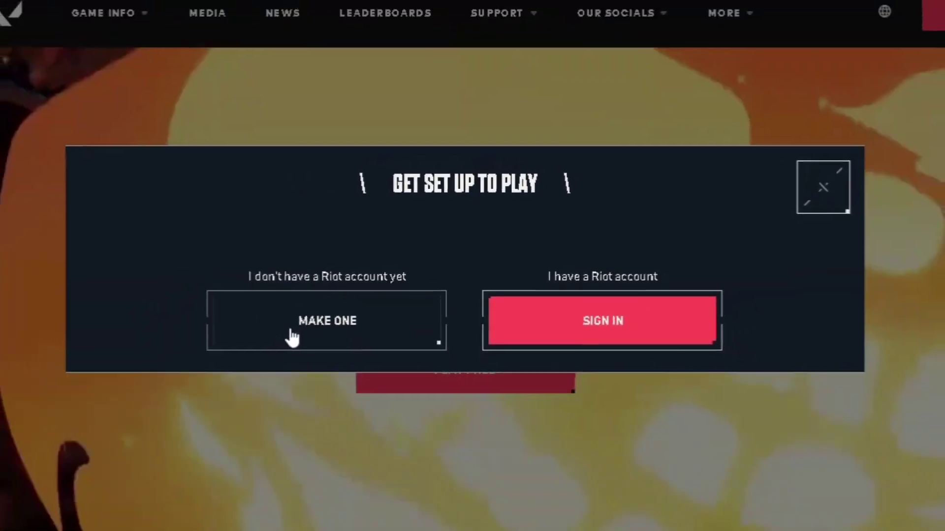
pyautogui.click(268, 326)
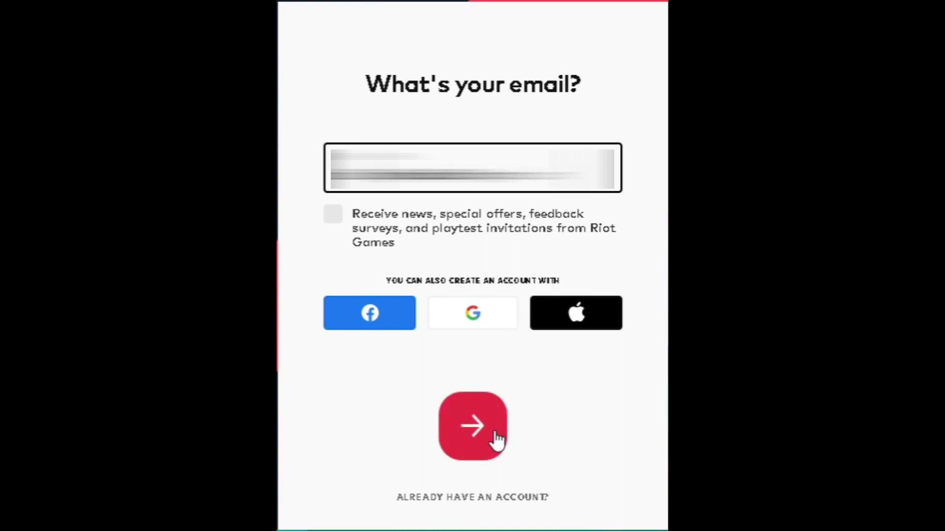
pyautogui.click(463, 432)
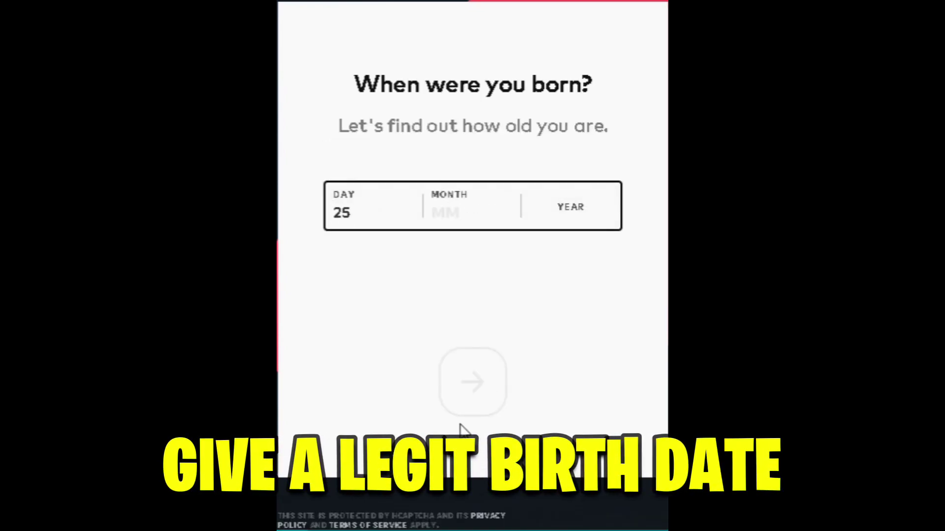
pyautogui.write('06')
pyautogui.write('200')
pyautogui.write('4')
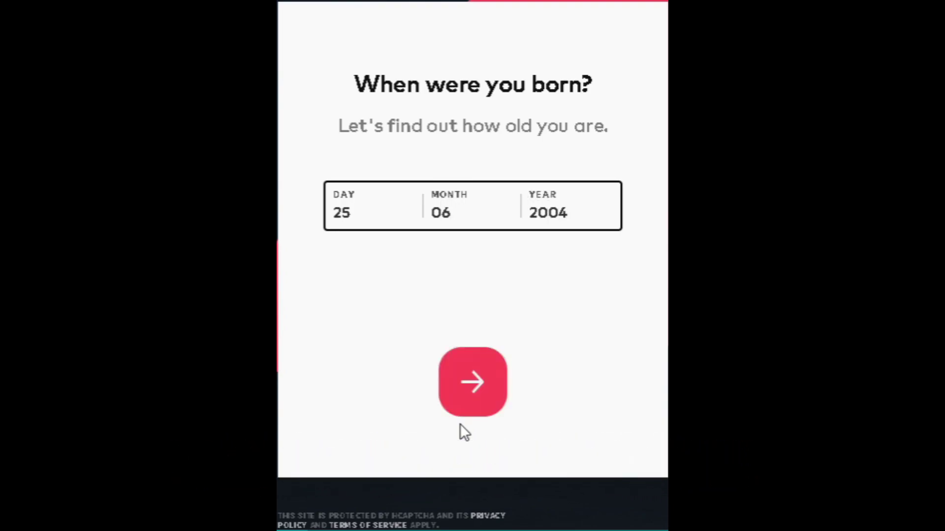
pyautogui.click(459, 424)
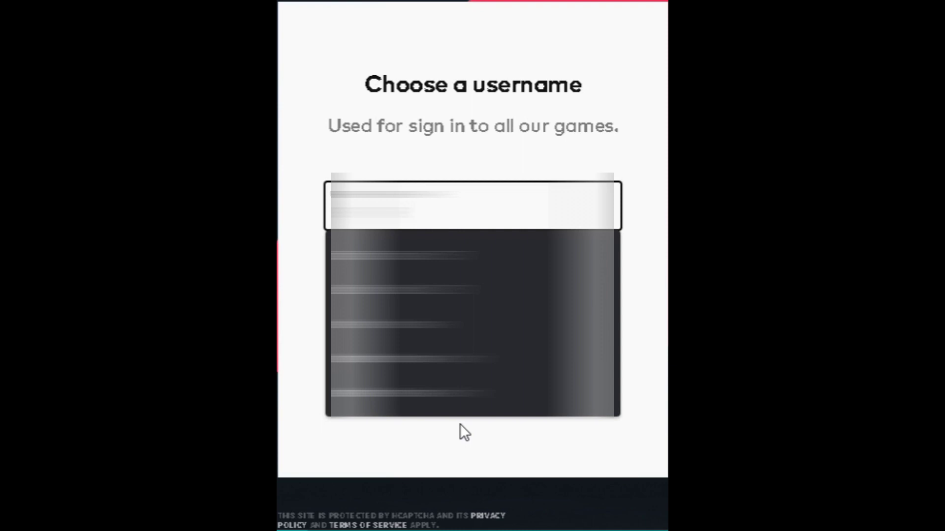
# Step: Choose a username and set and confirm the account password to finish signup
pyautogui.write('username')
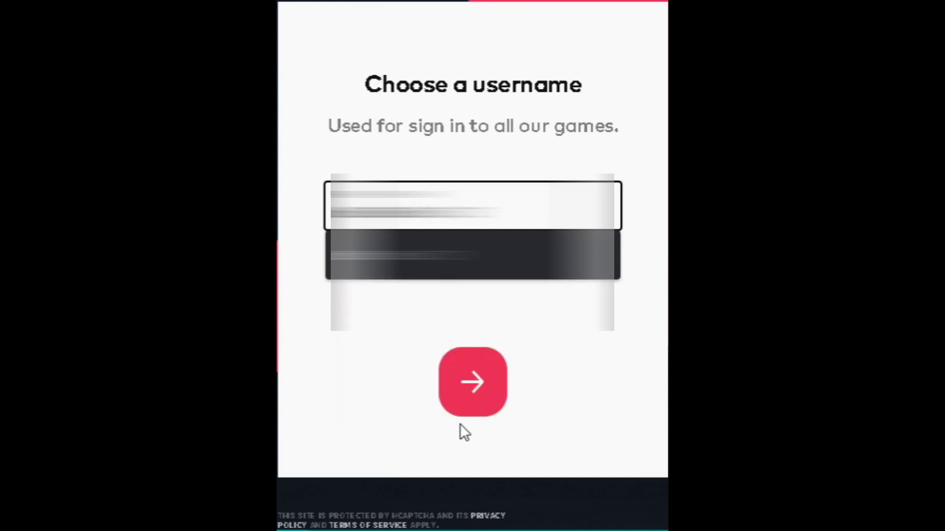
pyautogui.press('Return')
pyautogui.write('•••••••••')
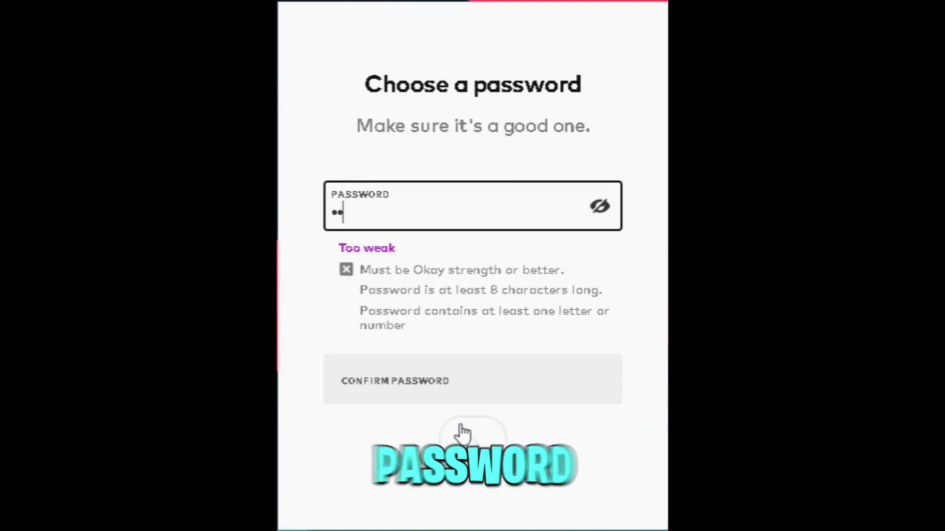
pyautogui.write('•')
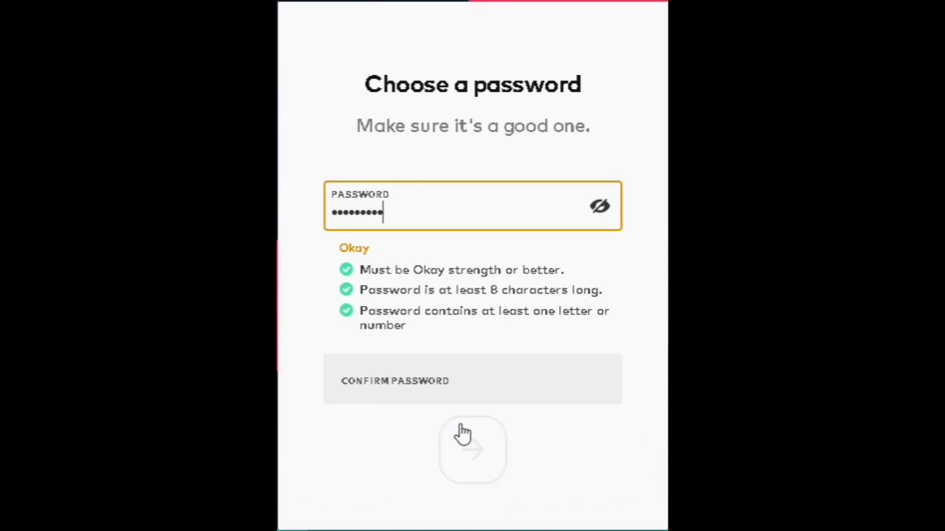
pyautogui.click(463, 395)
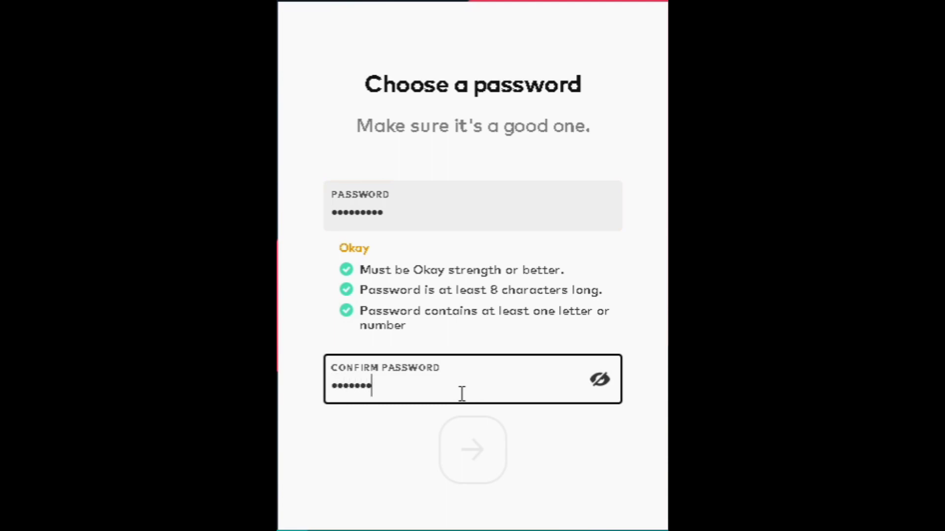
pyautogui.press('Return')
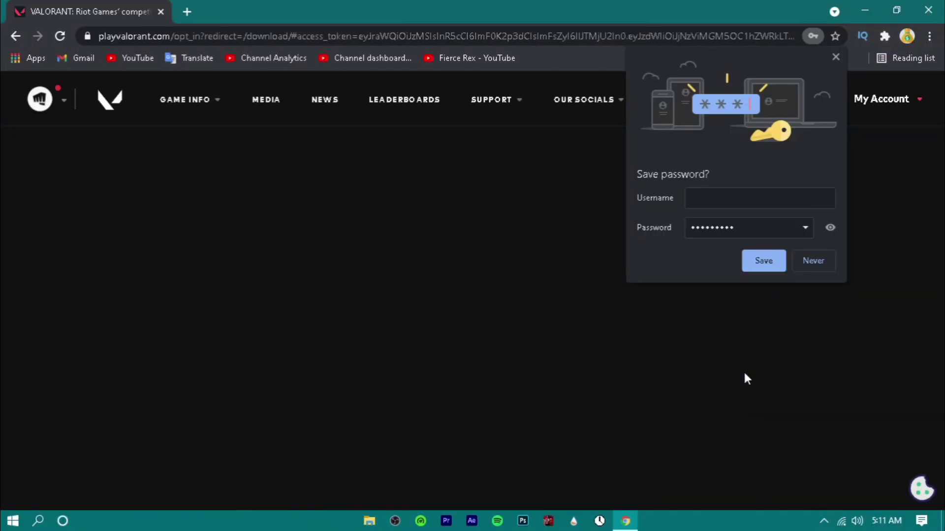
# Step: Decline saving the password, then download and run Install VALORANT.exe
pyautogui.click(813, 261)
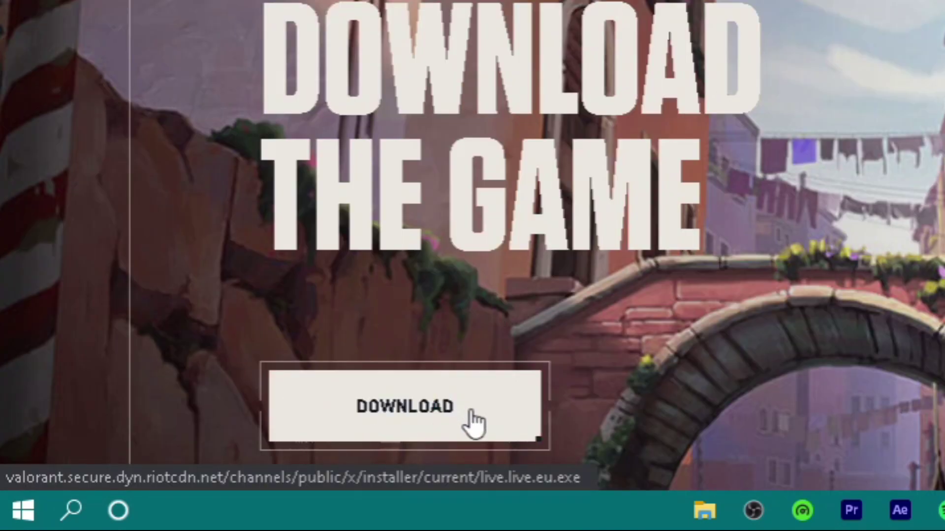
pyautogui.click(472, 418)
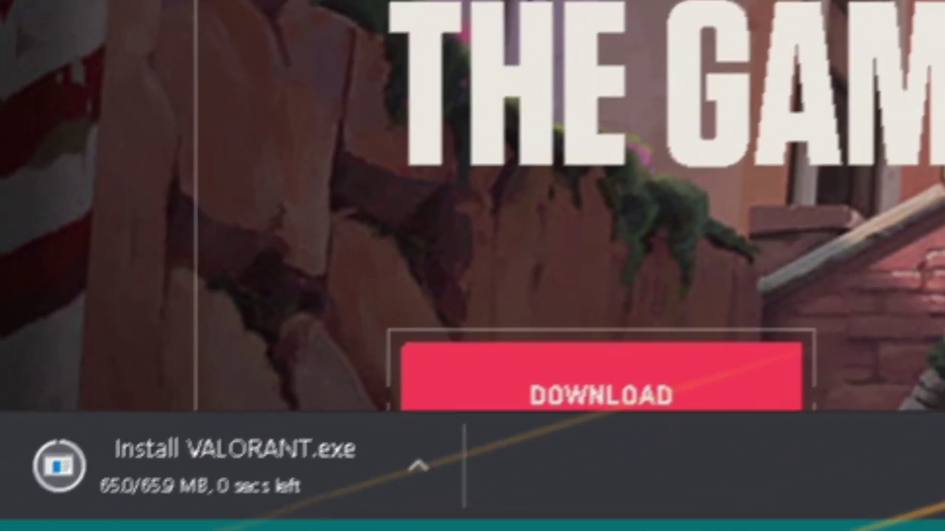
pyautogui.click(426, 485)
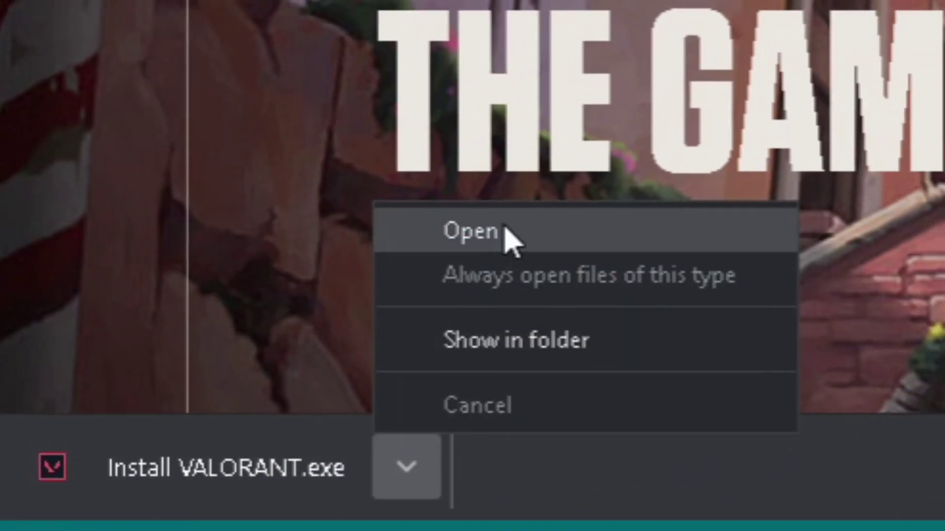
pyautogui.click(512, 230)
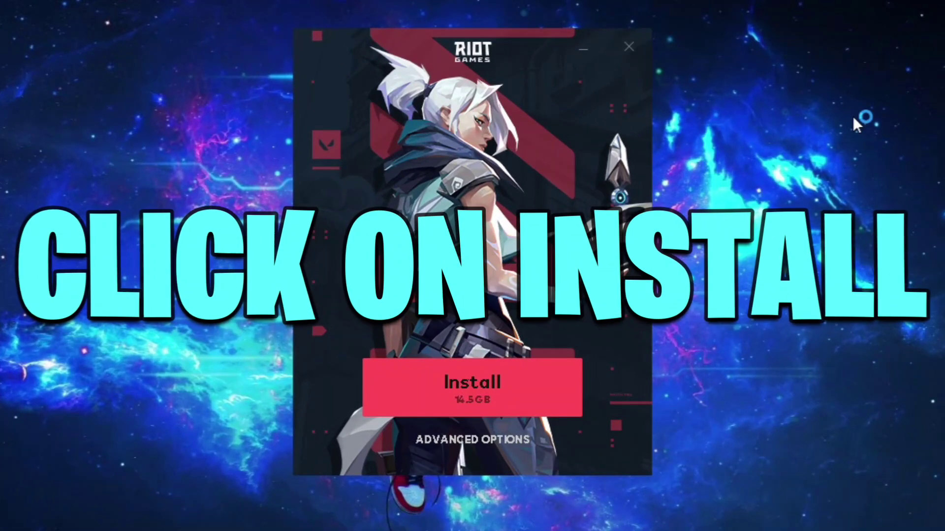
# Step: Set the install location to G:\Riot Games and start installing VALORANT
pyautogui.rightClick(854, 119)
pyautogui.press('Escape')
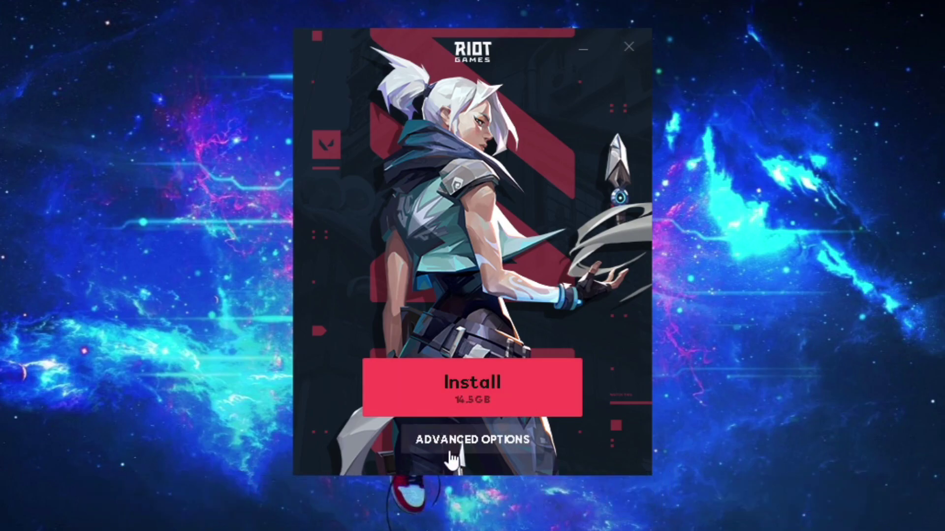
pyautogui.click(465, 445)
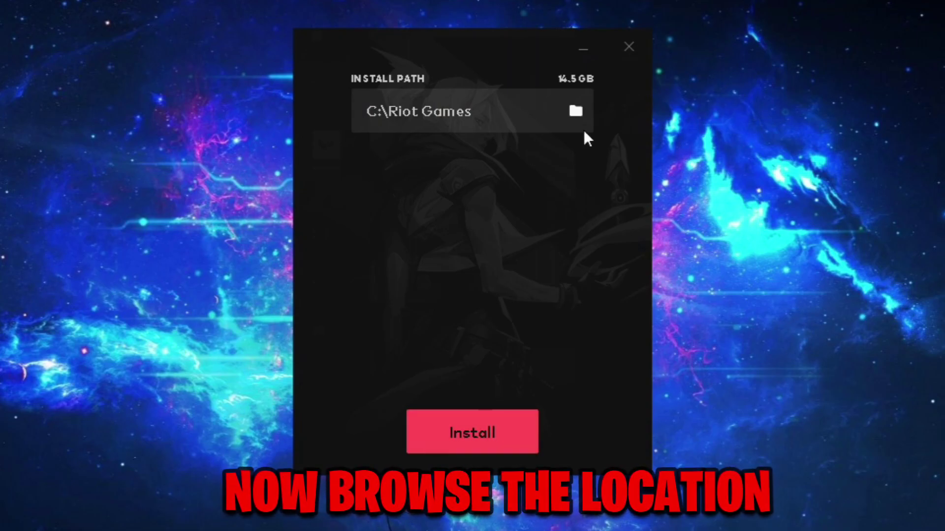
pyautogui.click(577, 113)
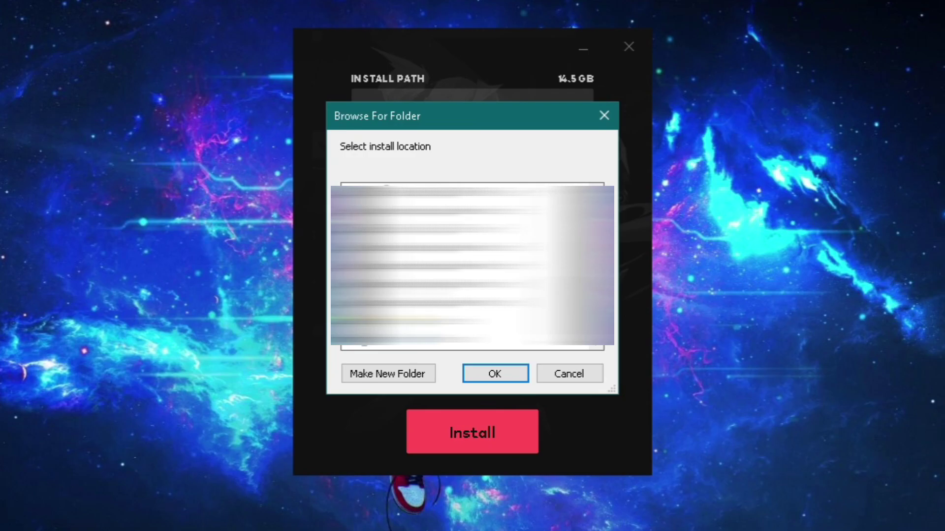
pyautogui.click(506, 374)
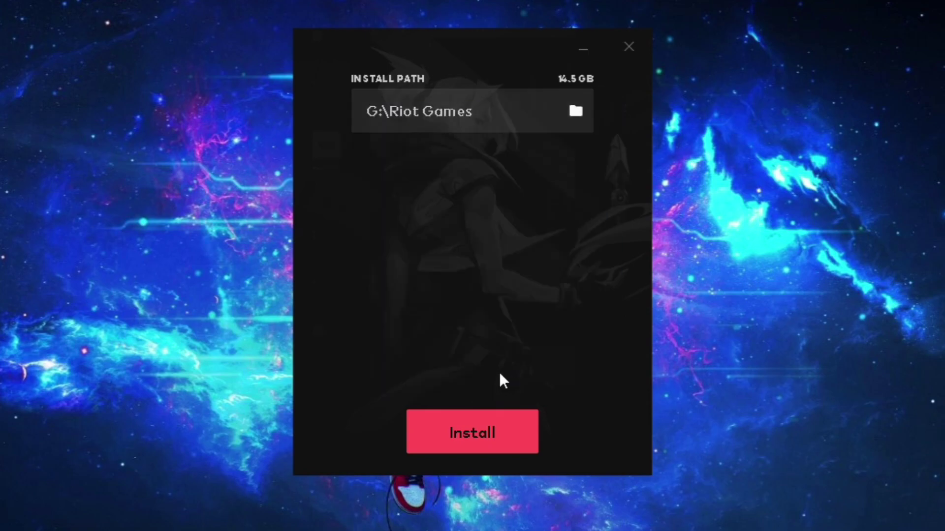
pyautogui.click(506, 436)
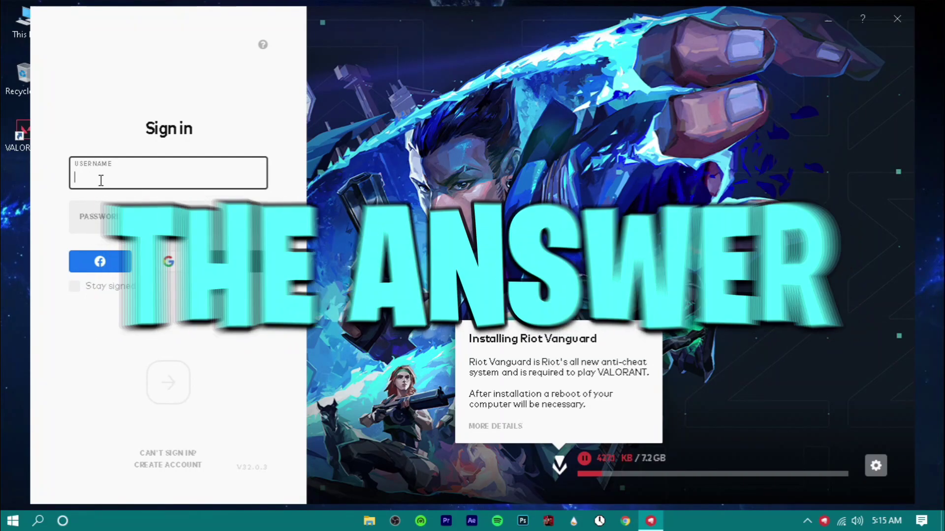
# Step: Sign in to Riot Client with the account username and password
pyautogui.hotkey('ctrl', 'v')
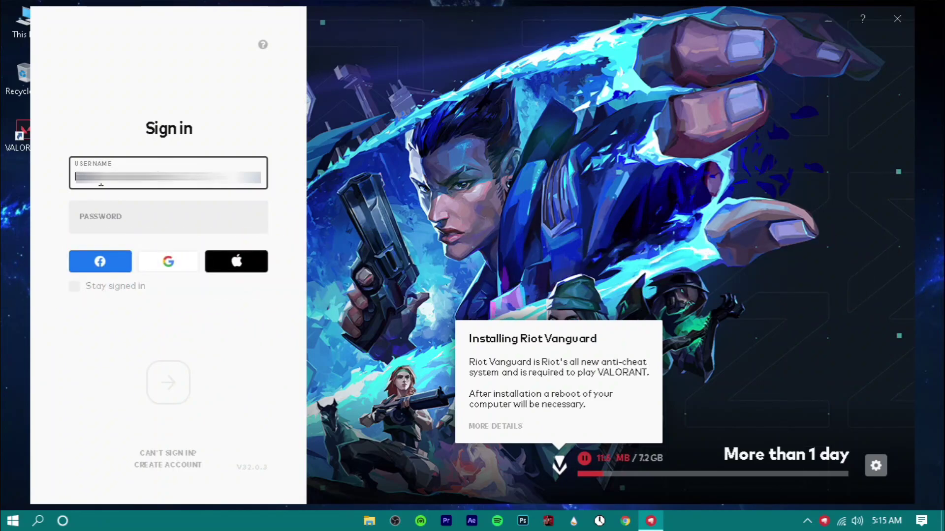
pyautogui.click(149, 216)
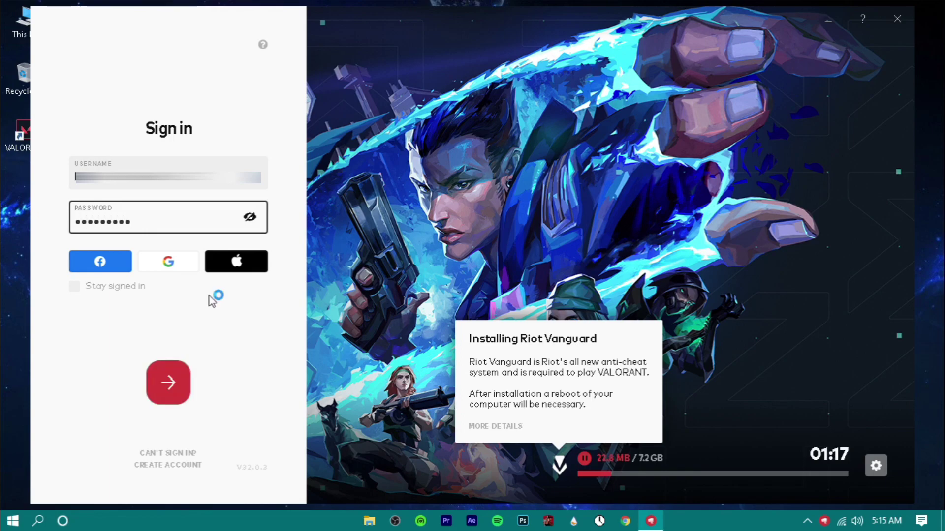
pyautogui.click(165, 391)
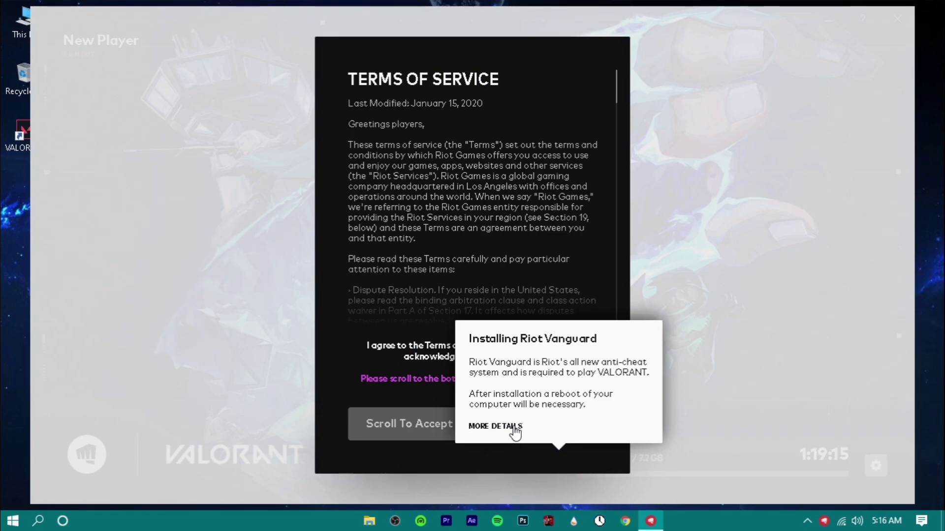
# Step: Scroll to the end of the Terms of Service and accept them
pyautogui.scroll(-20, 427, 193)
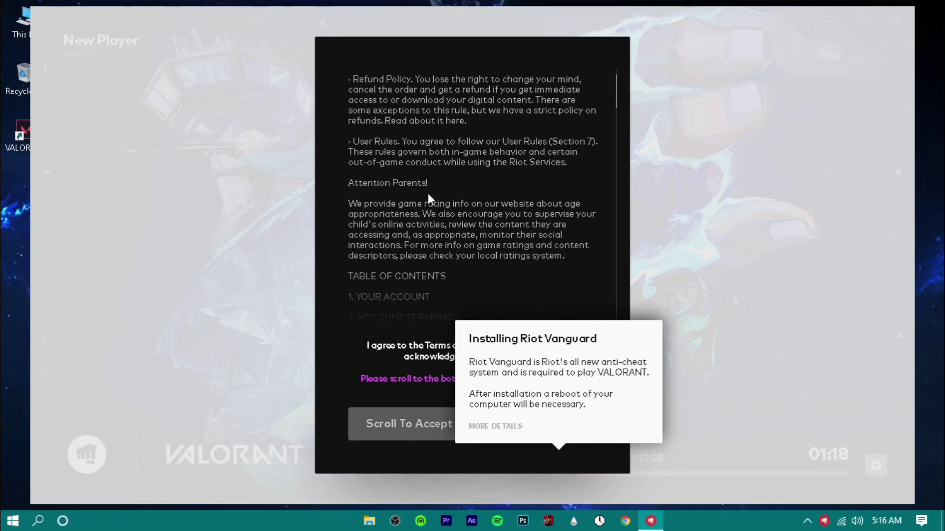
pyautogui.scroll(-20, 433, 193)
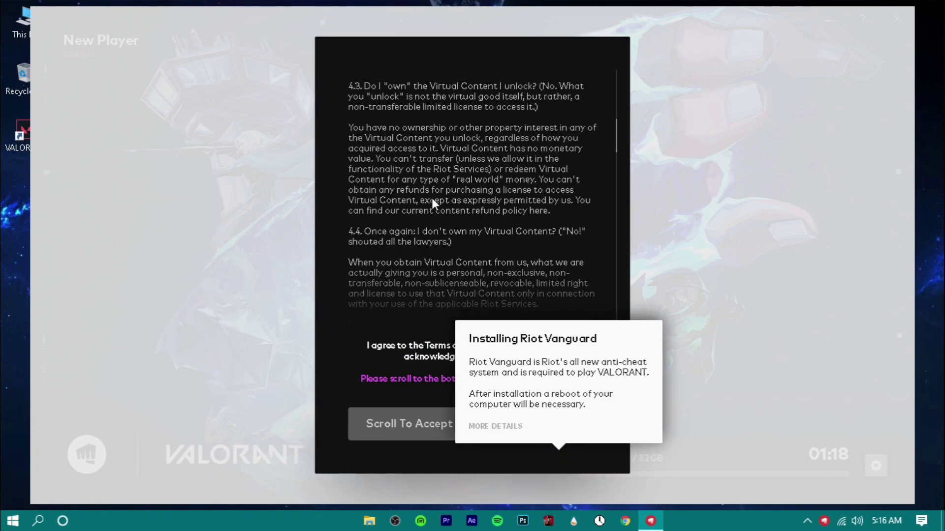
pyautogui.scroll(-20, 433, 214)
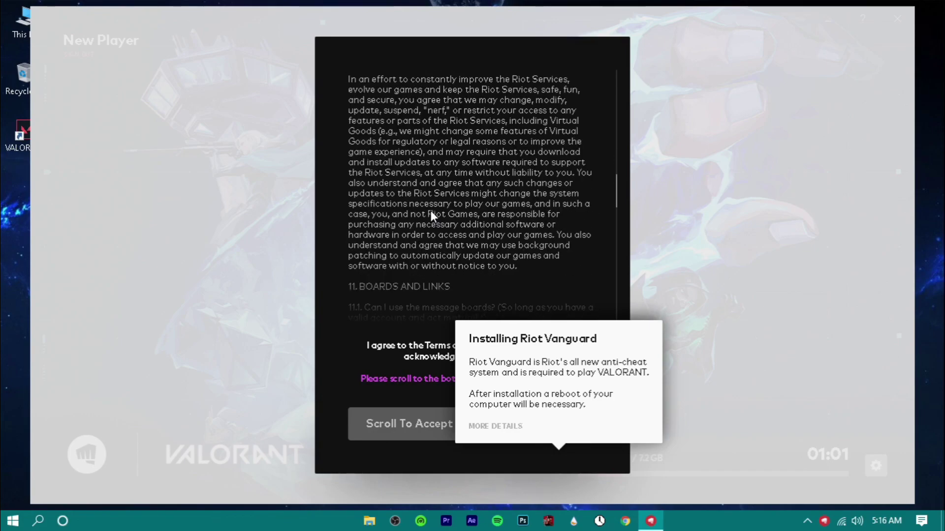
pyautogui.scroll(-20, 431, 217)
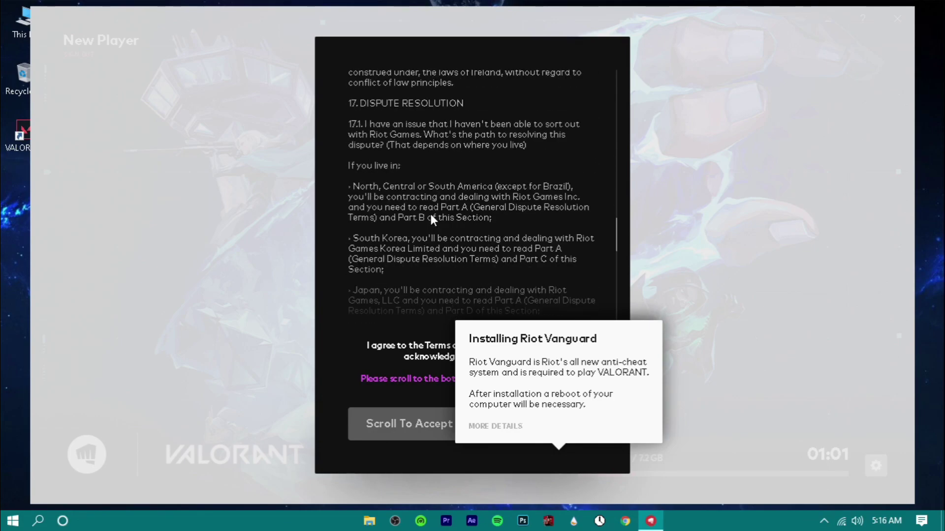
pyautogui.scroll(-20, 431, 214)
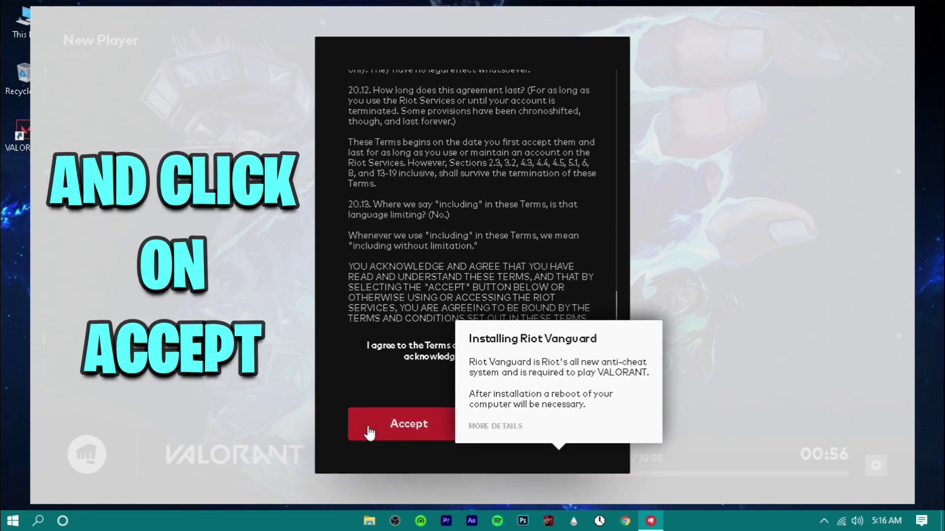
pyautogui.click(401, 431)
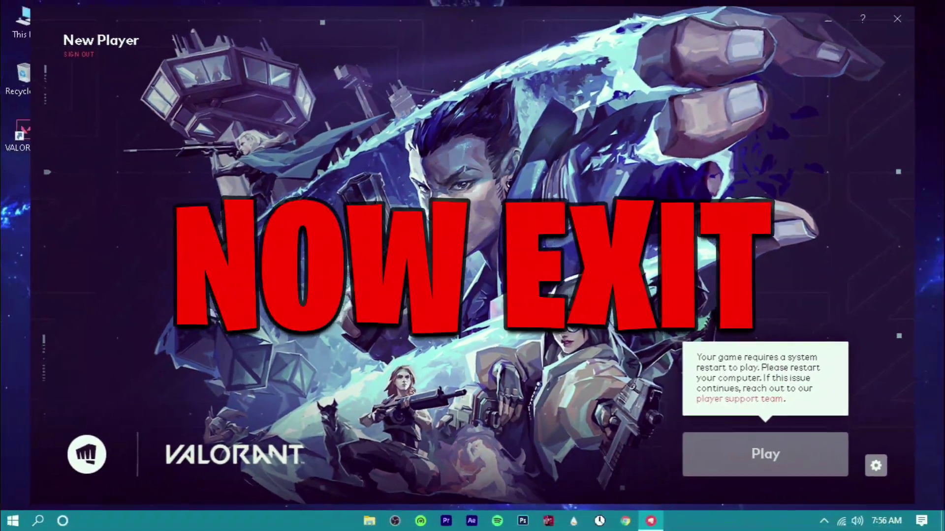
# Step: Close the VALORANT launcher and restart Windows from the Start power menu
pyautogui.click(897, 20)
pyautogui.rightClick(462, 132)
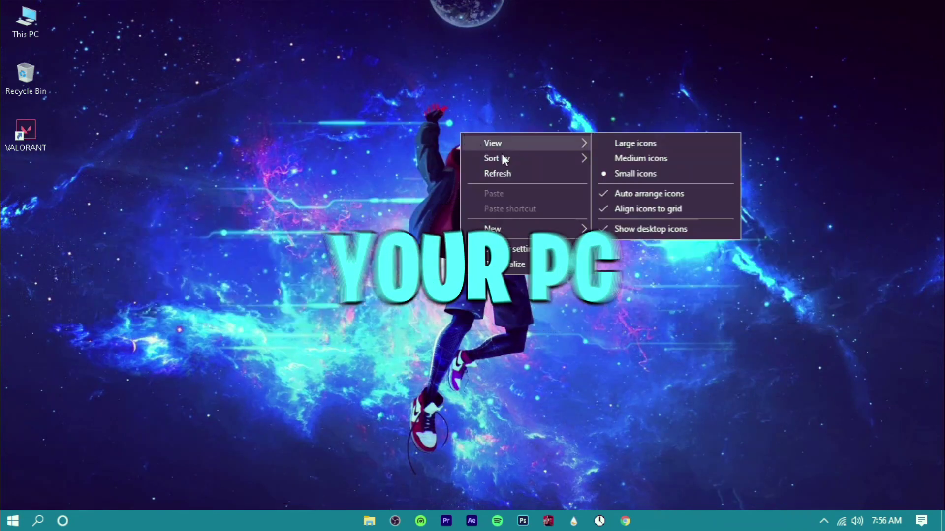
pyautogui.click(525, 170)
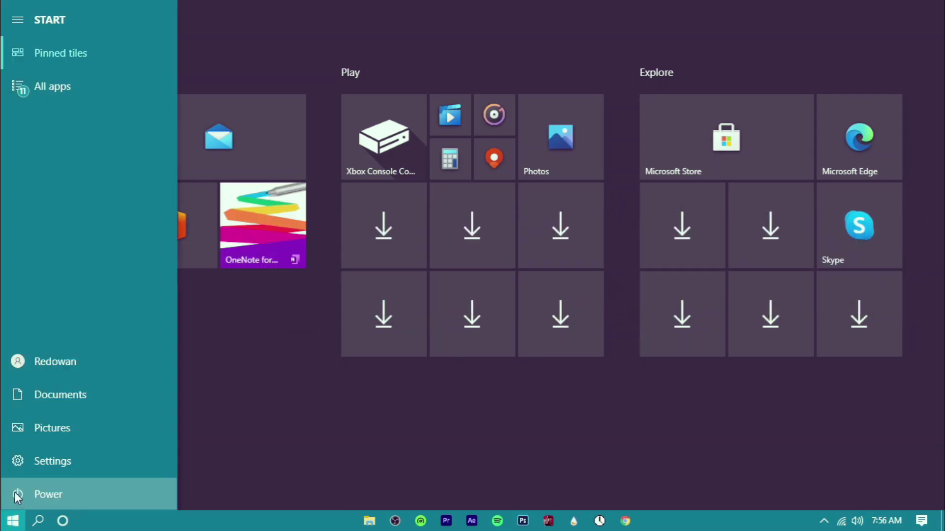
pyautogui.click(17, 495)
pyautogui.click(70, 465)
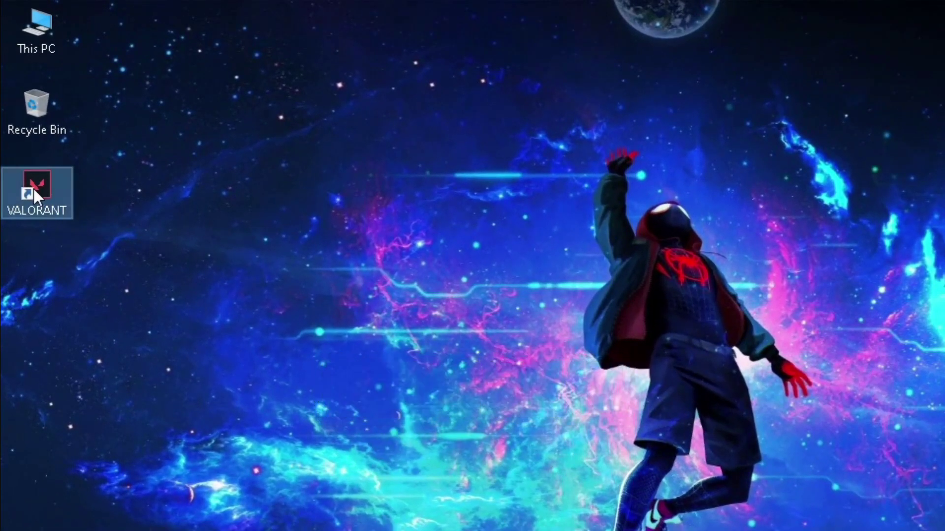
# Step: Run the VALORANT desktop shortcut as administrator
pyautogui.rightClick(52, 179)
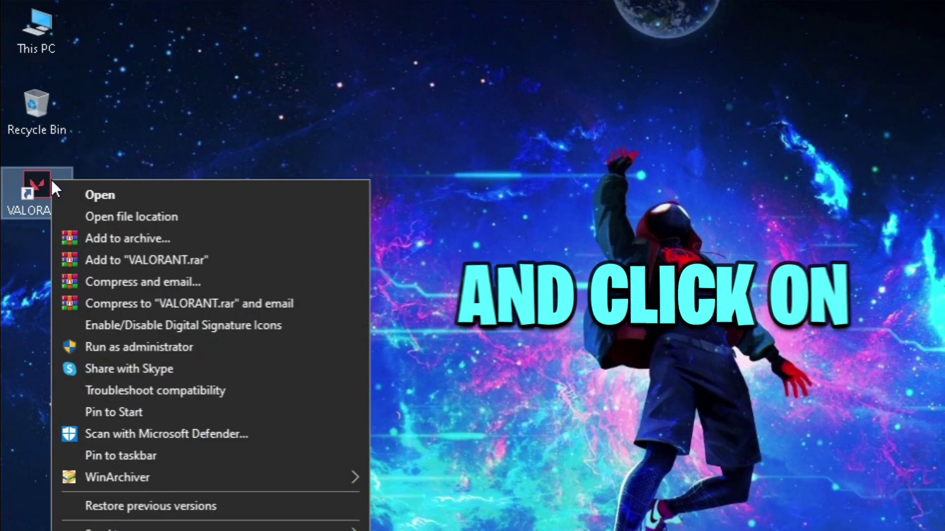
pyautogui.click(195, 345)
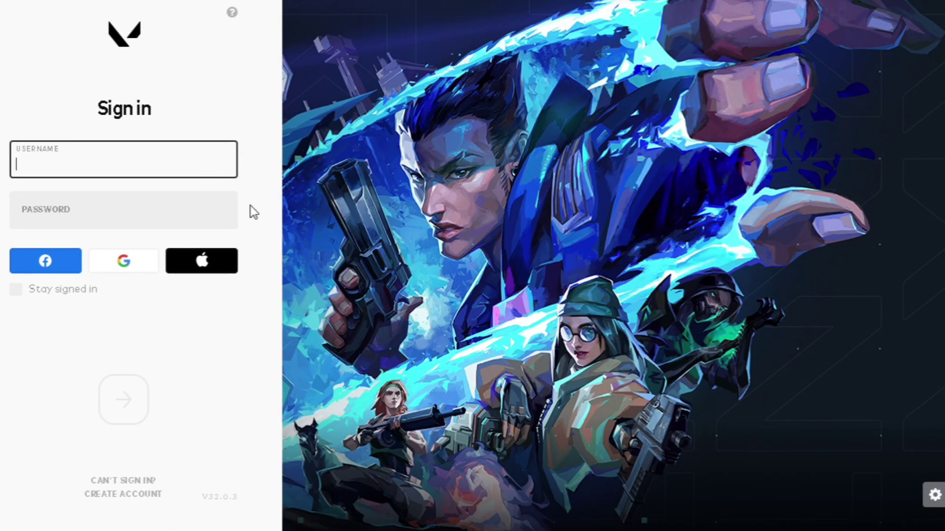
# Step: Paste the username, enter the password, tick Stay signed in and sign in
pyautogui.hotkey('ctrl', 'v')
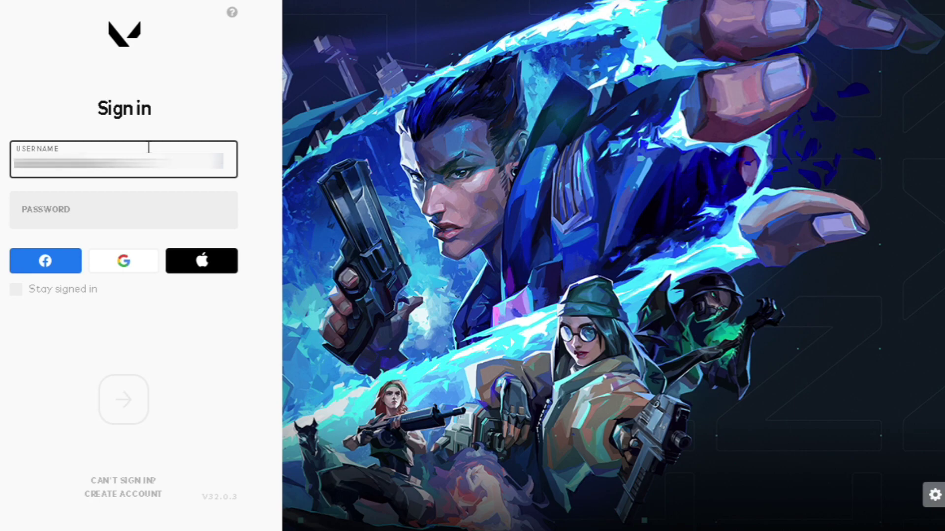
pyautogui.click(52, 220)
pyautogui.write('****')
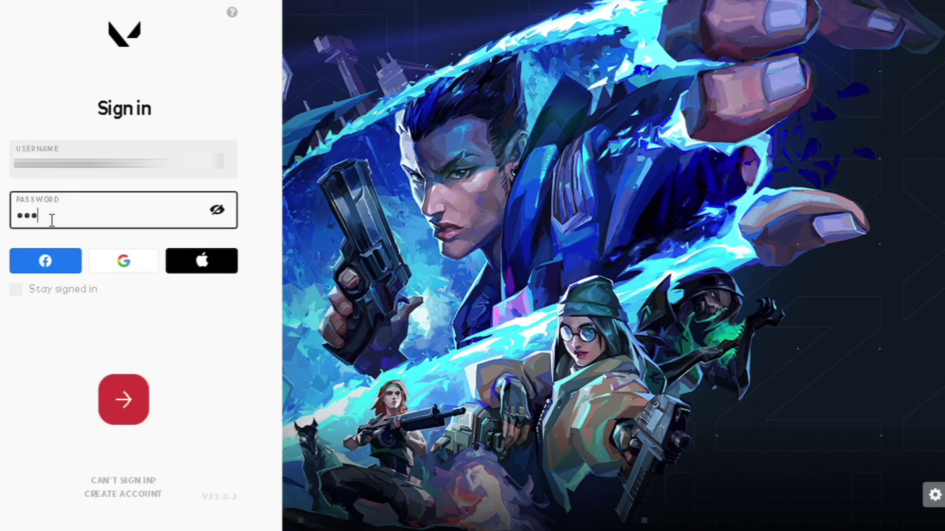
pyautogui.press('BackSpace')
pyautogui.press('BackSpace')
pyautogui.write('*******')
pyautogui.click(17, 290)
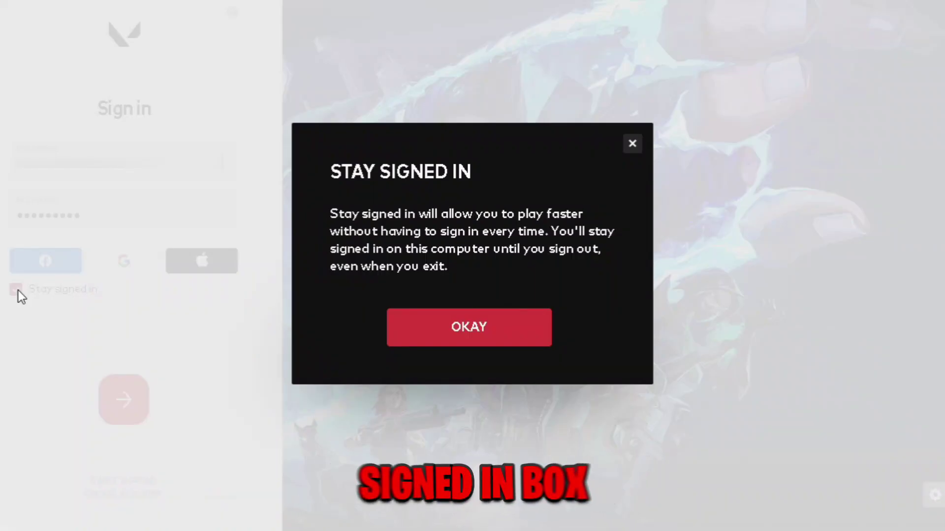
pyautogui.click(478, 339)
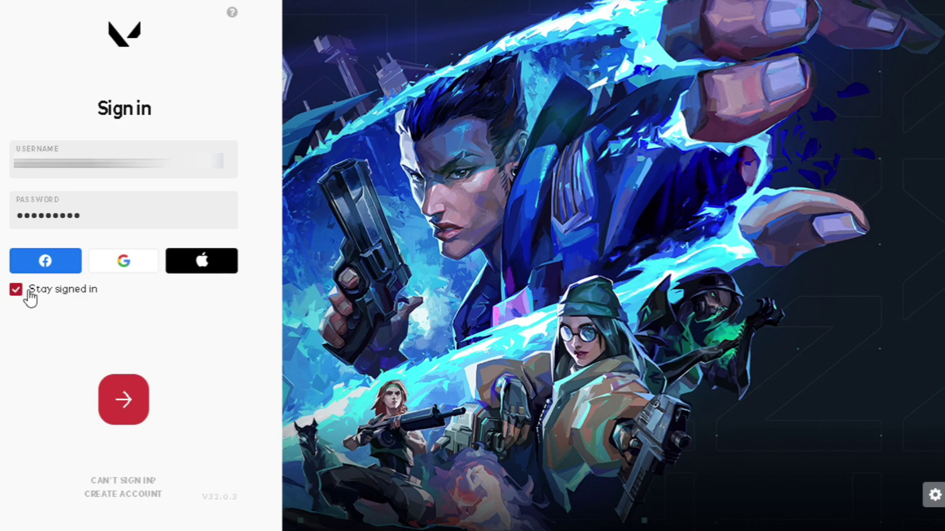
pyautogui.click(125, 414)
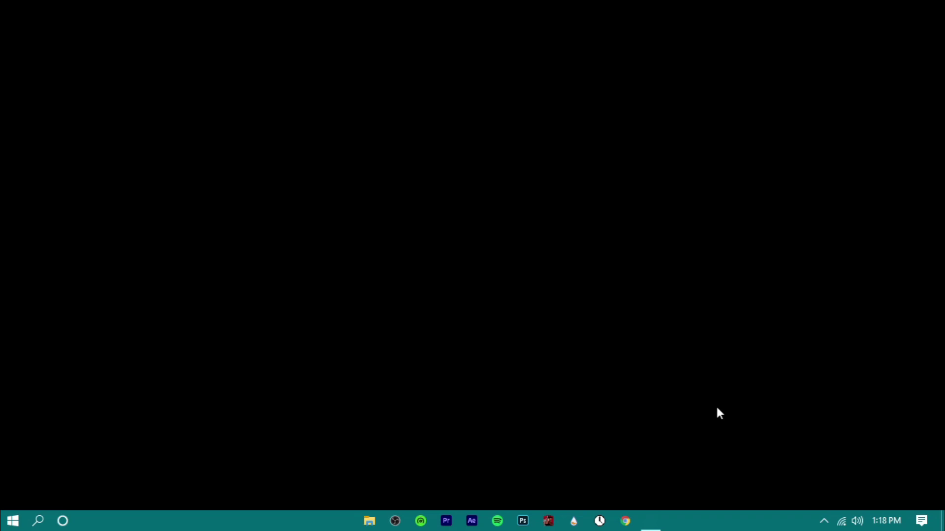
# Step: Bring the VALORANT game window to the front from its taskbar preview
pyautogui.moveTo(650, 521)
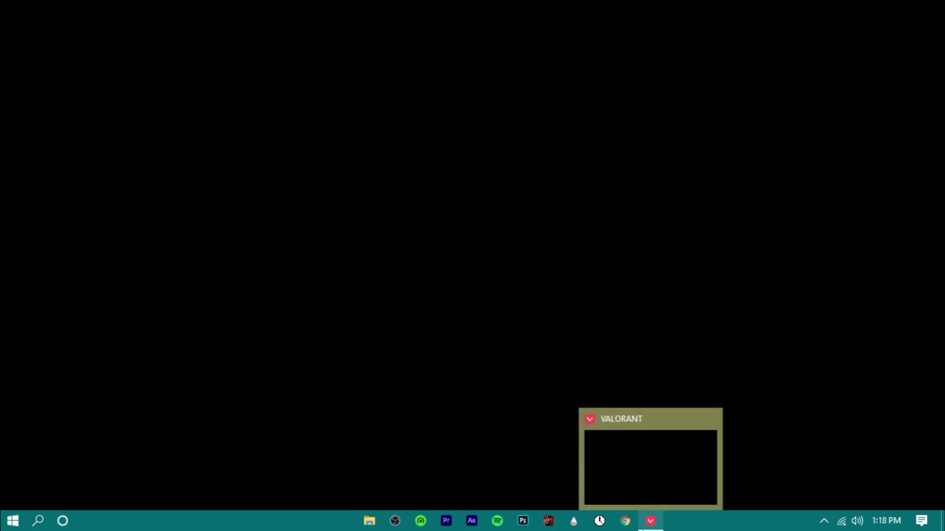
pyautogui.click(640, 465)
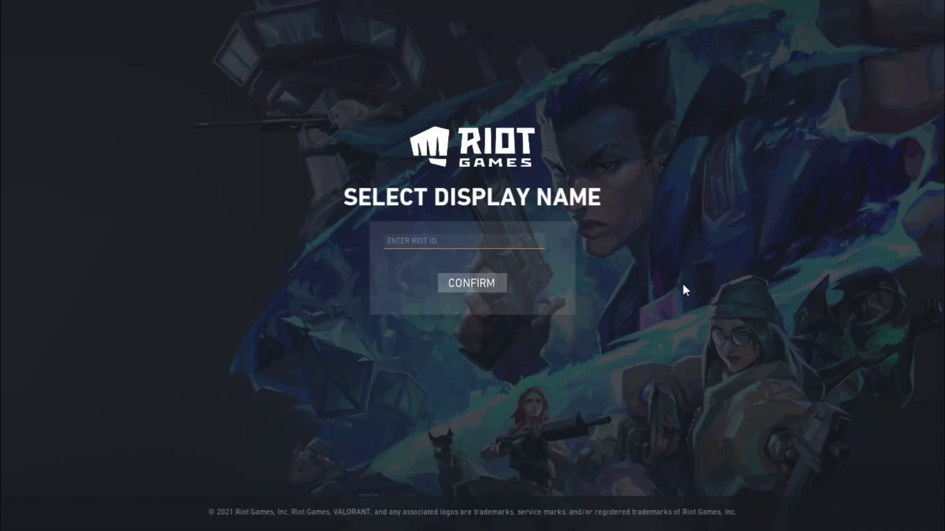
# Step: Enter and confirm a display name, then accept the photosensitivity warnings
pyautogui.write('FierceRex')
pyautogui.click(478, 287)
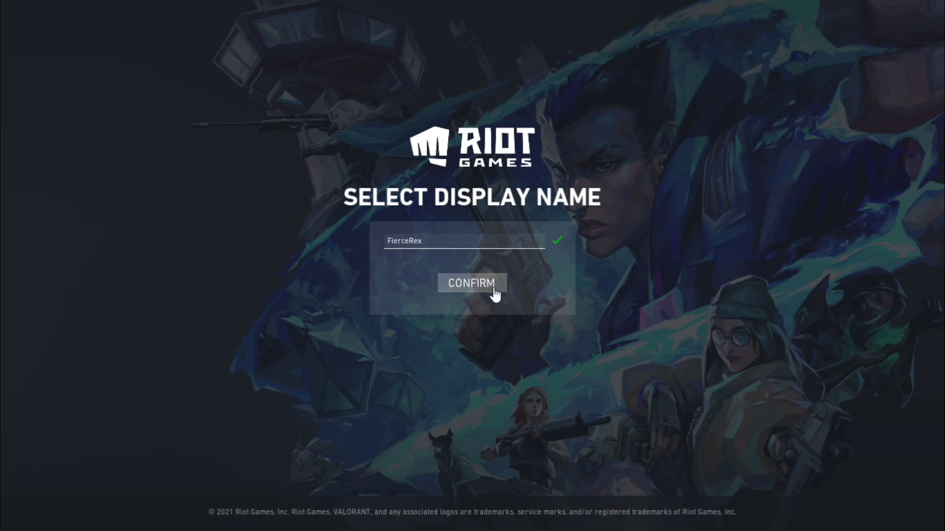
pyautogui.click(494, 294)
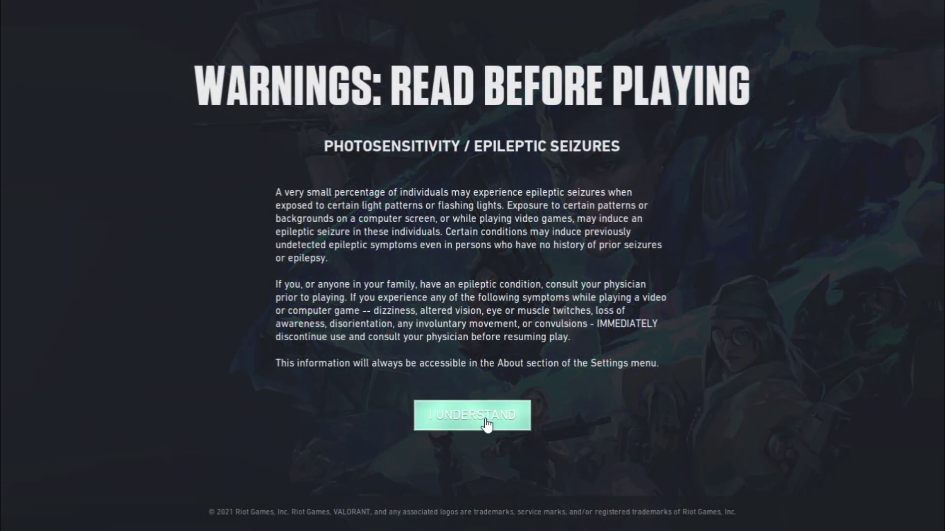
pyautogui.click(463, 415)
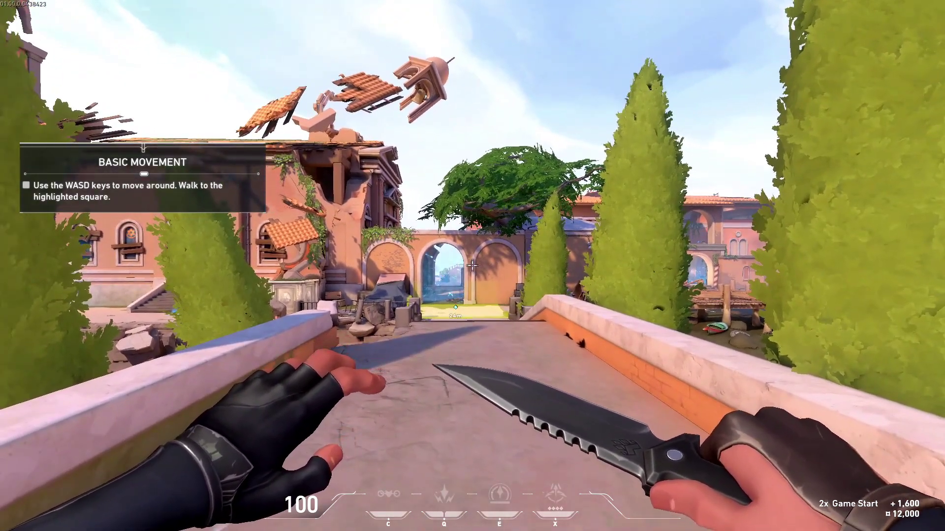
# Step: Walk along the walkway onto the highlighted yellow square
pyautogui.press('w')
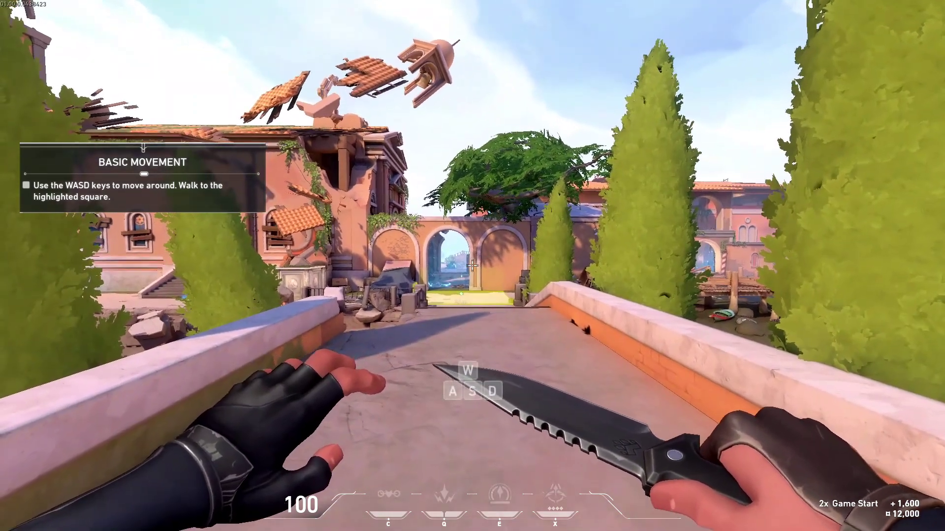
pyautogui.press('w')
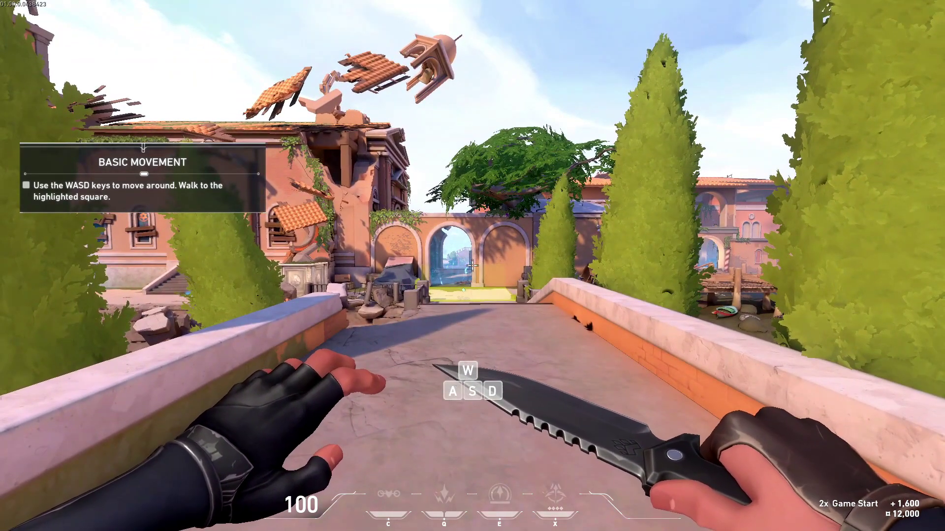
pyautogui.press('w')
pyautogui.press('w')
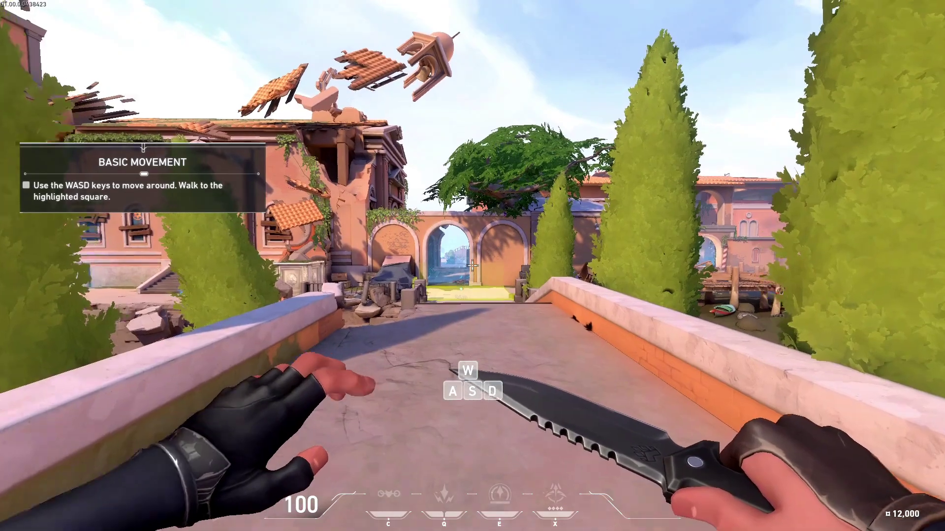
pyautogui.press('w')
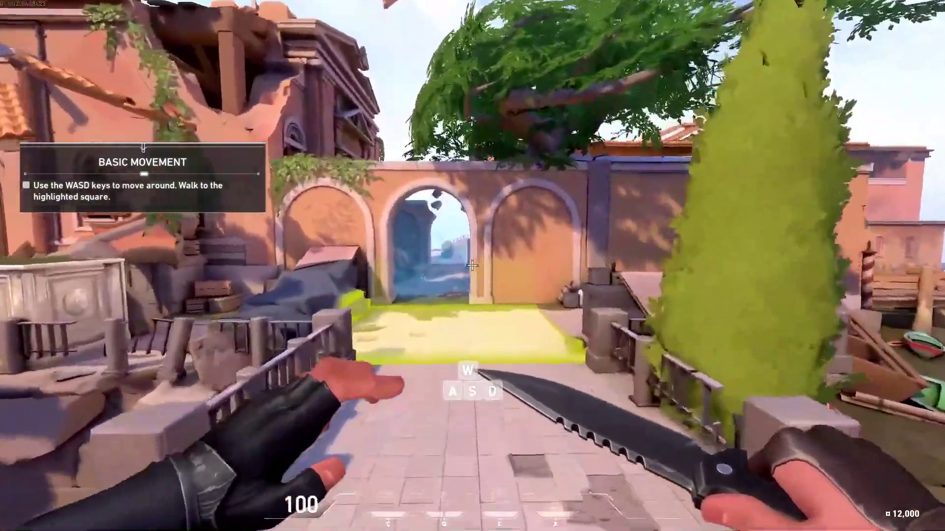
pyautogui.press('w')
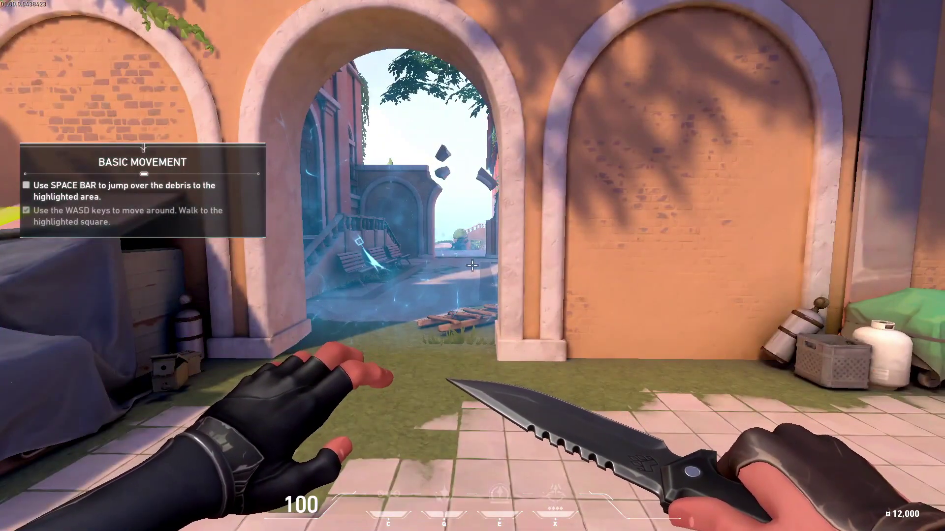
# Step: Walk through the arch and jump over the debris into the highlighted area
pyautogui.press('w')
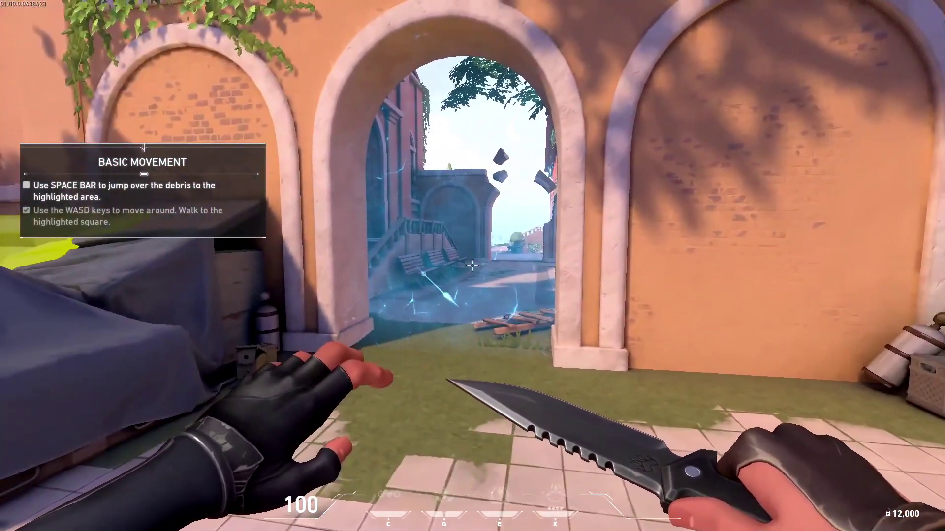
pyautogui.press('w')
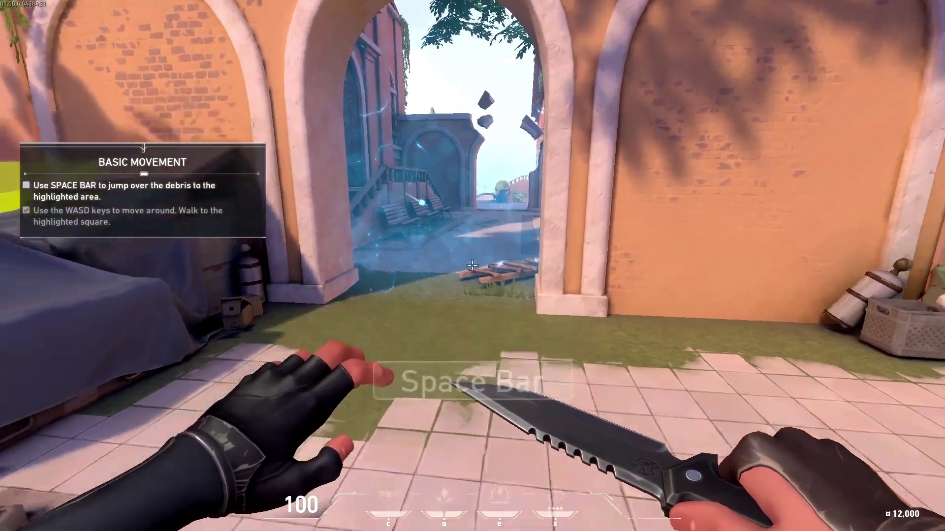
pyautogui.press('w')
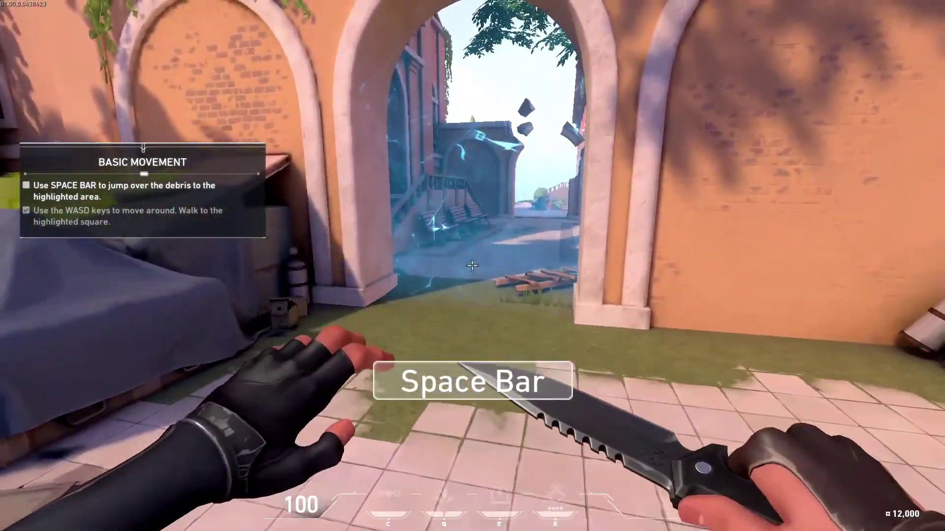
pyautogui.press('w')
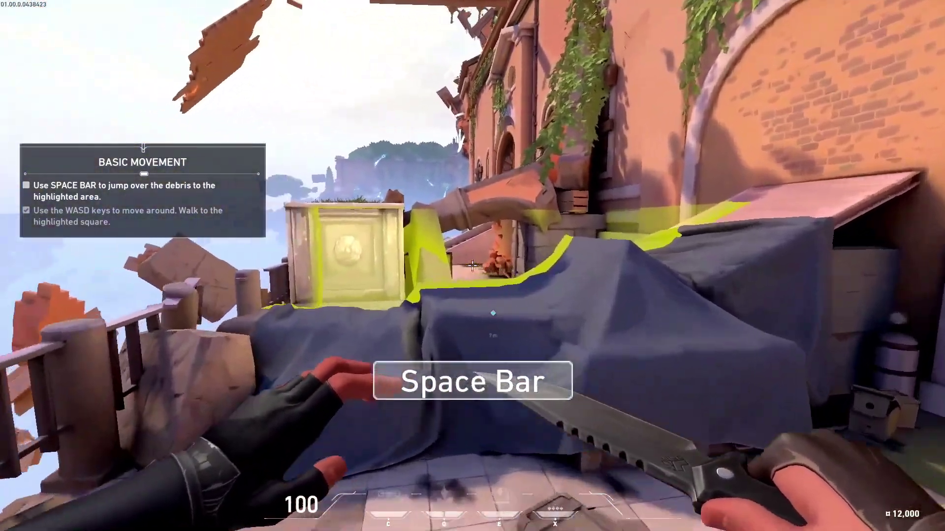
pyautogui.press('w')
pyautogui.press('space')
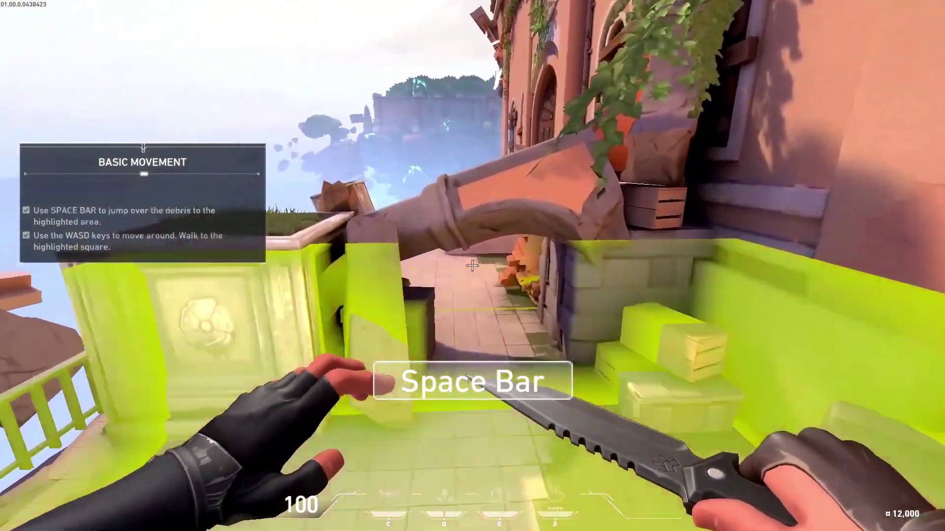
# Step: Approach the collapsed pillar and crouch under it into the highlighted area
pyautogui.press('w')
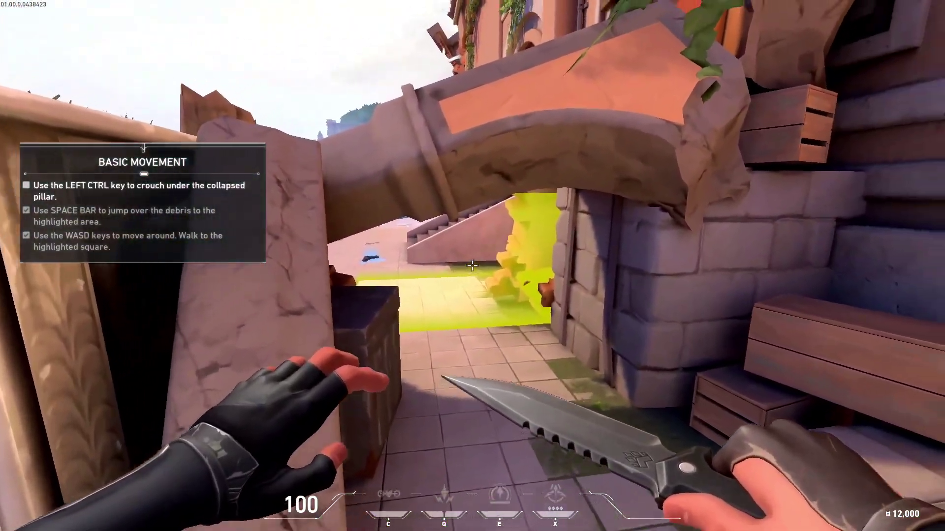
pyautogui.press('w')
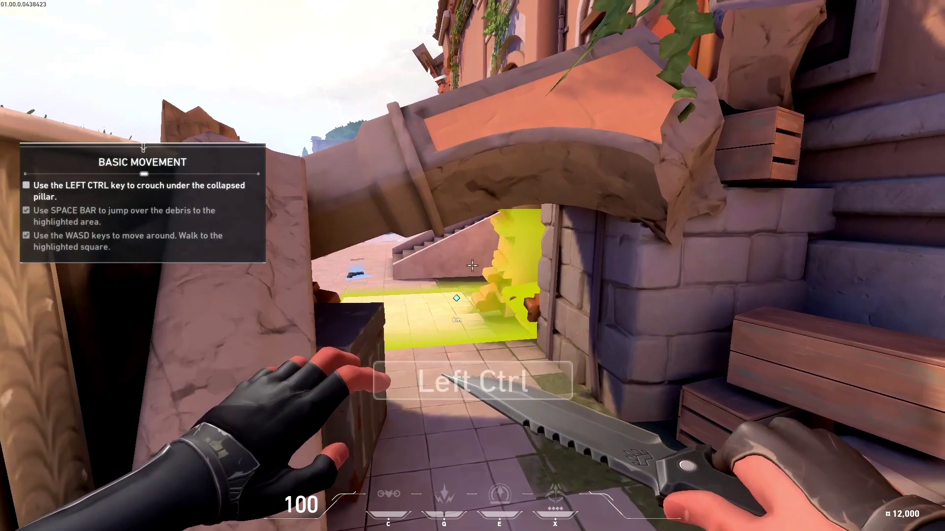
pyautogui.press('d')
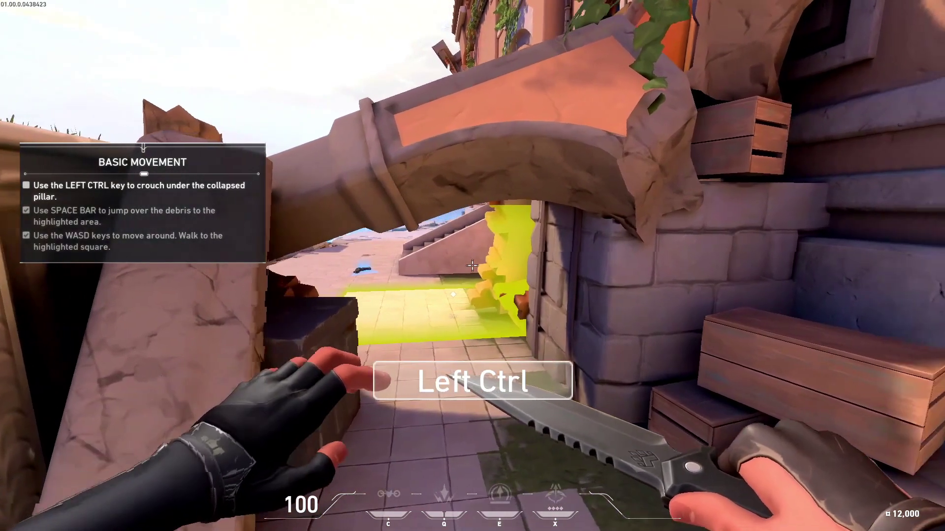
pyautogui.press('w')
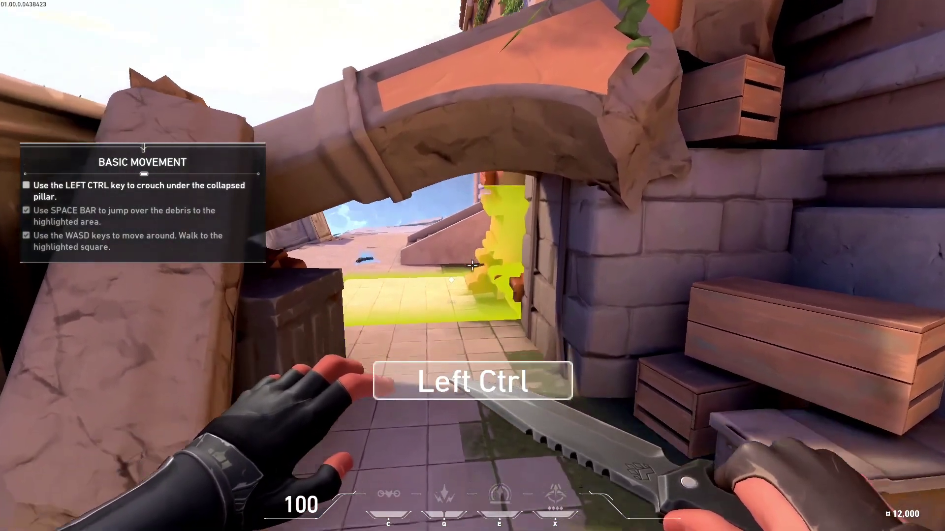
pyautogui.press('w')
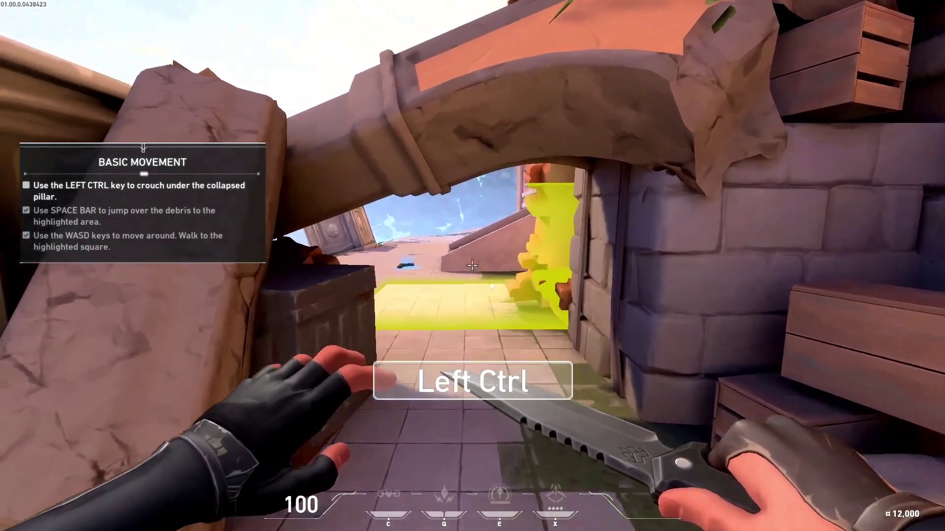
pyautogui.press('ctrl')
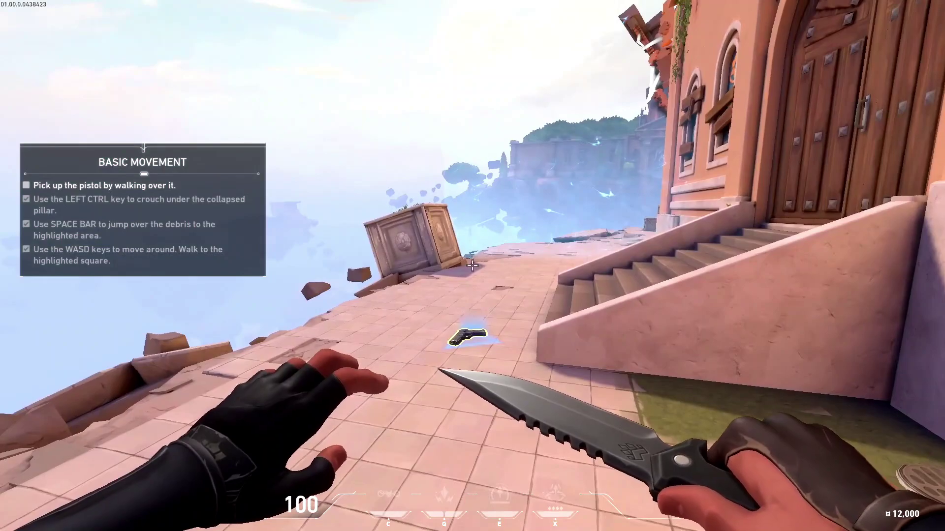
# Step: Pick up the pistol and shoot down the flying gate drone
pyautogui.press('w')
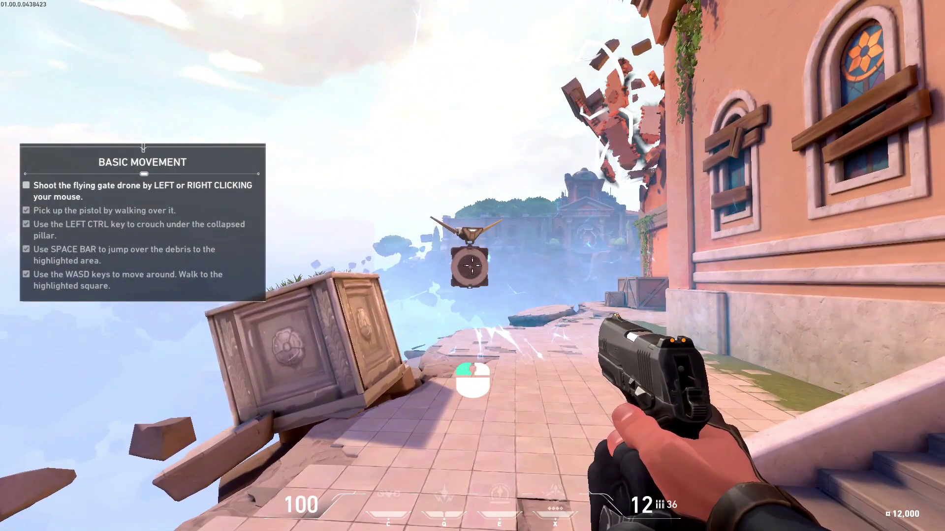
pyautogui.click(472, 265)
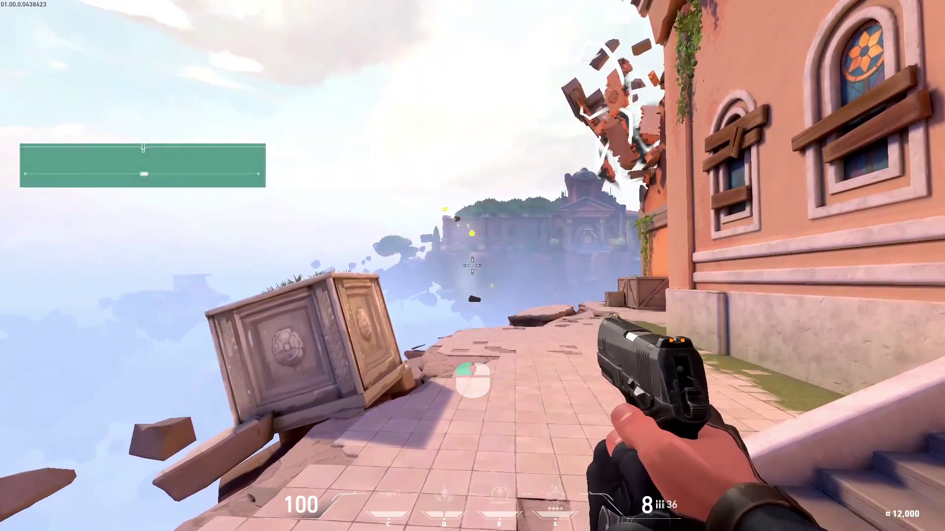